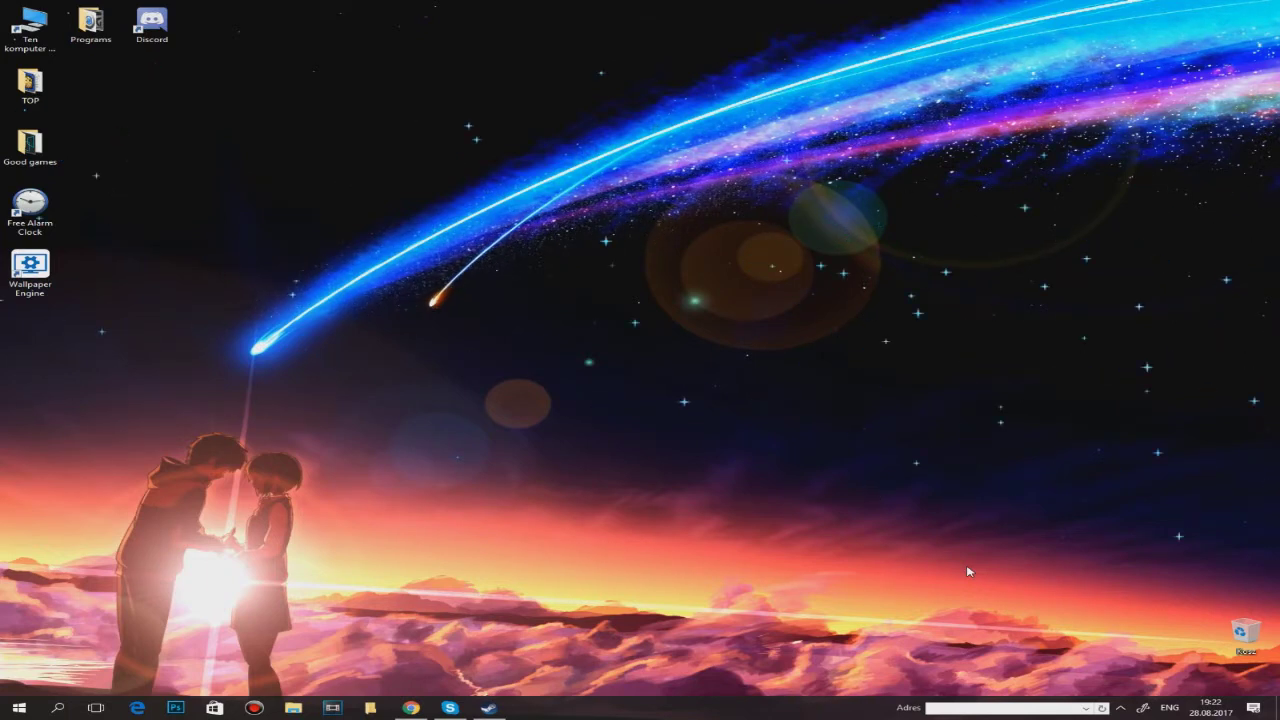
View the Wallpaper Engine store page in Steam, highlight its title and minimize Steam.
{"action": "double_click", "coordinate": [52, 266]}
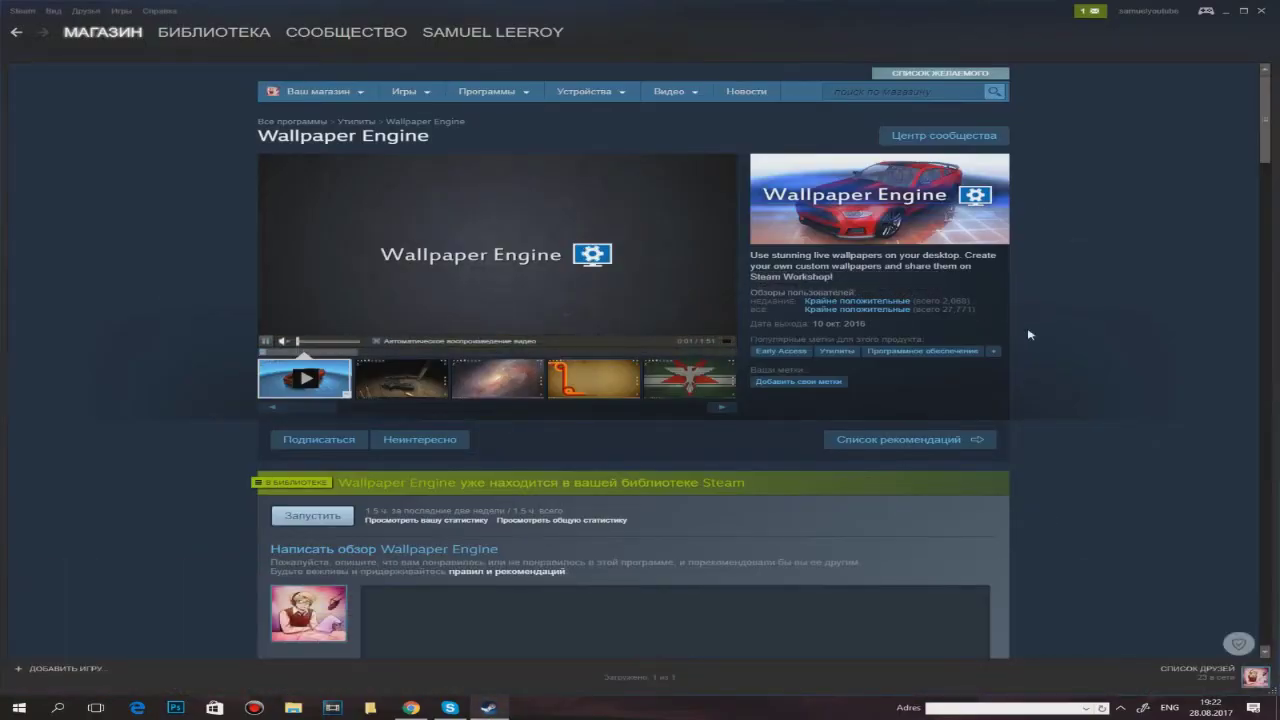
{"action": "mouse_move", "coordinate": [434, 208]}
{"action": "left_click_drag", "start_coordinate": [259, 134], "coordinate": [430, 136]}
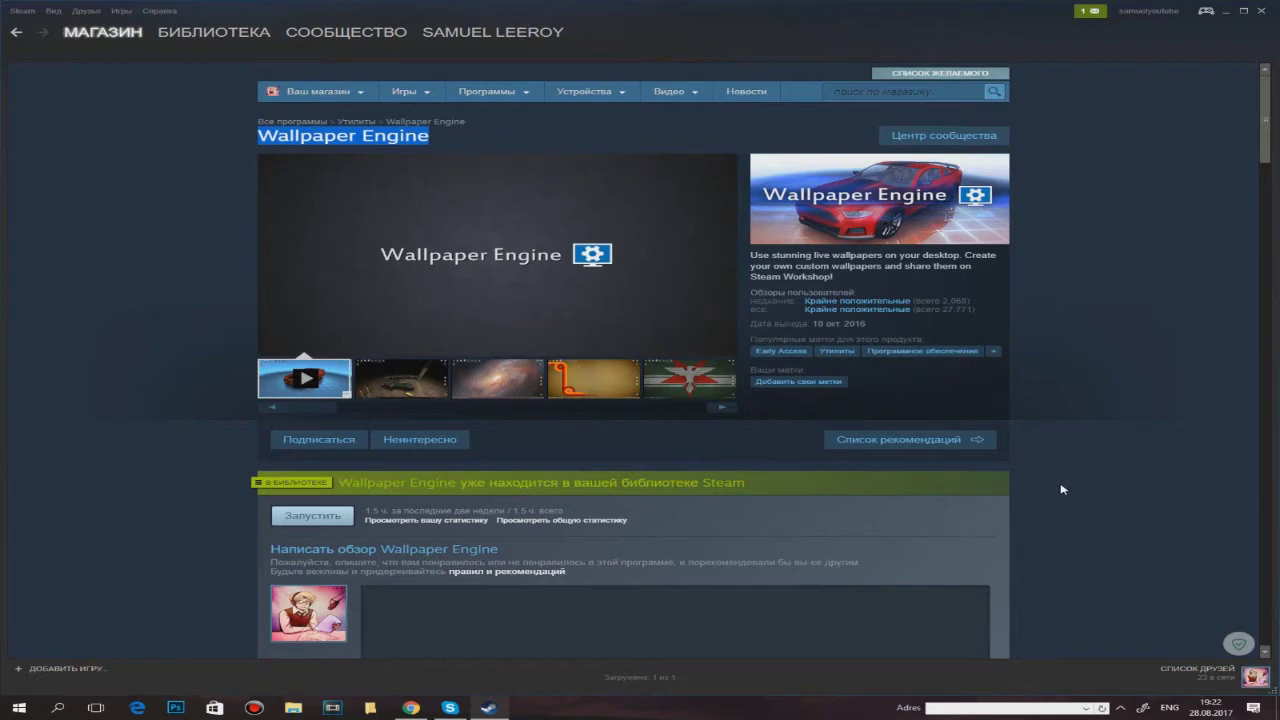
{"action": "left_click", "coordinate": [1227, 13]}
Launch Wallpaper Engine from the desktop and reposition its wallpaper browser window.
{"action": "double_click", "coordinate": [30, 272]}
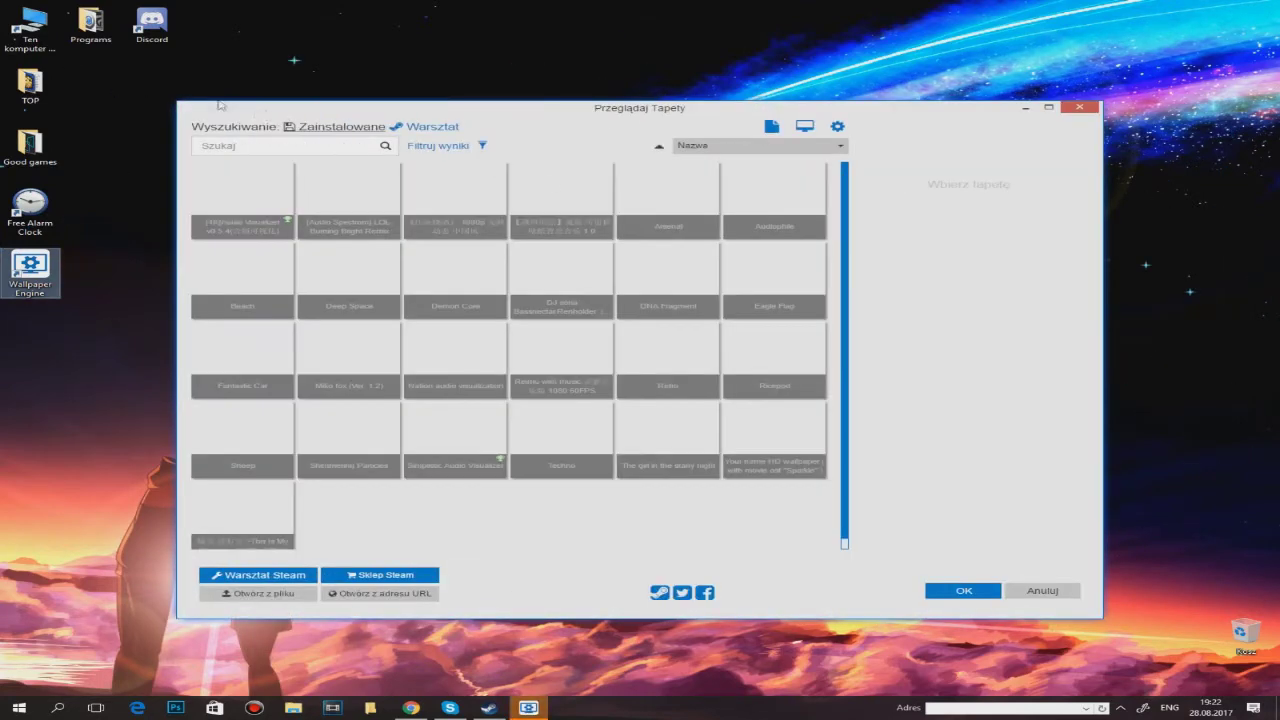
{"action": "left_click_drag", "start_coordinate": [178, 102], "coordinate": [108, 68]}
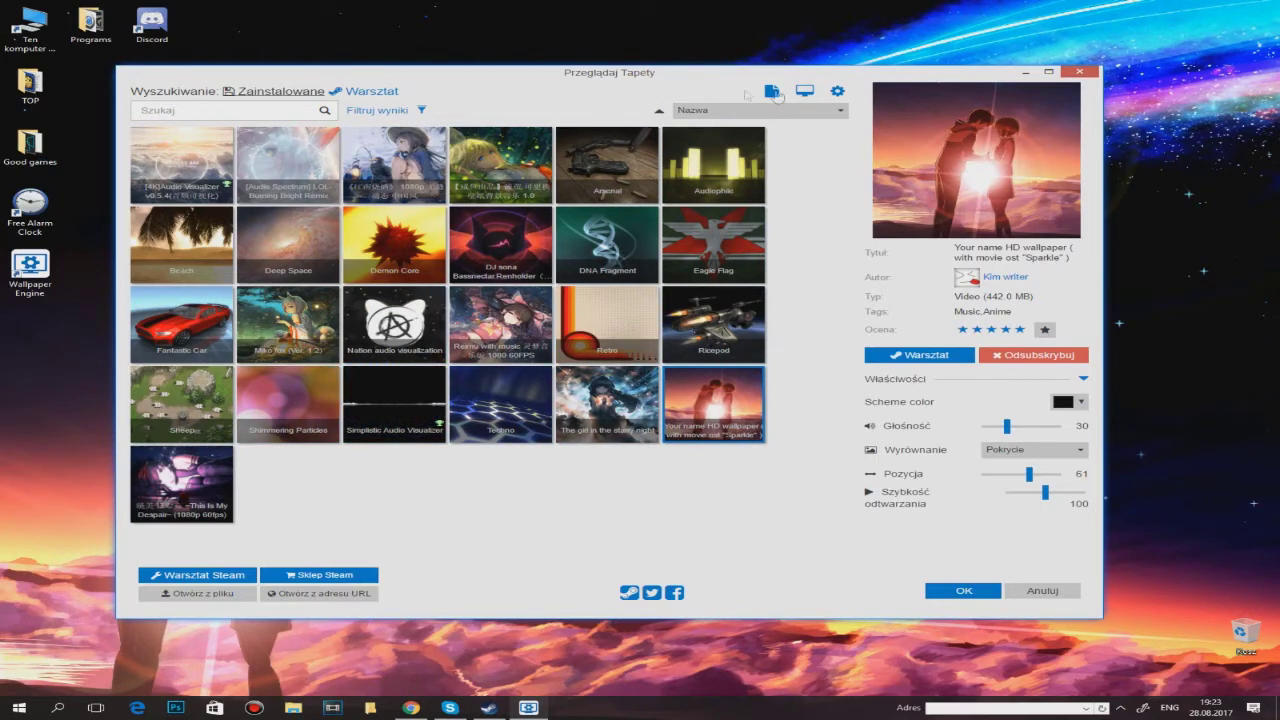
{"action": "left_click", "coordinate": [1024, 71]}
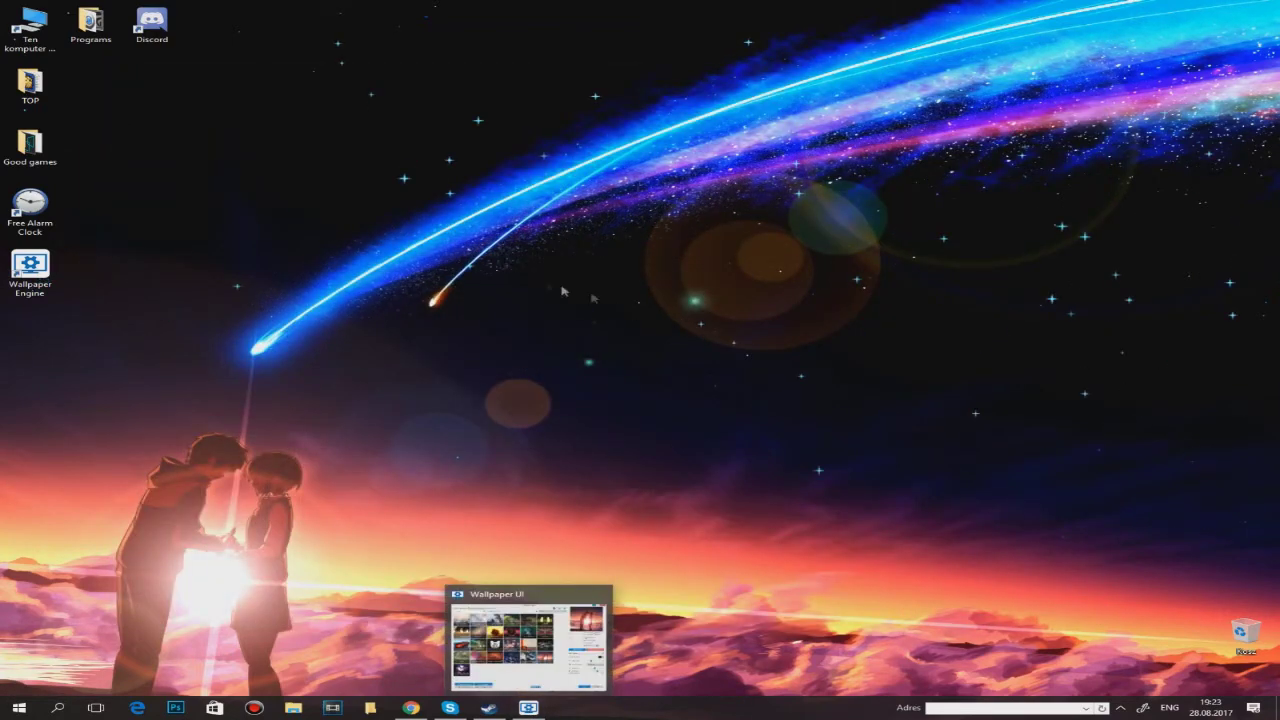
{"action": "left_click", "coordinate": [528, 707]}
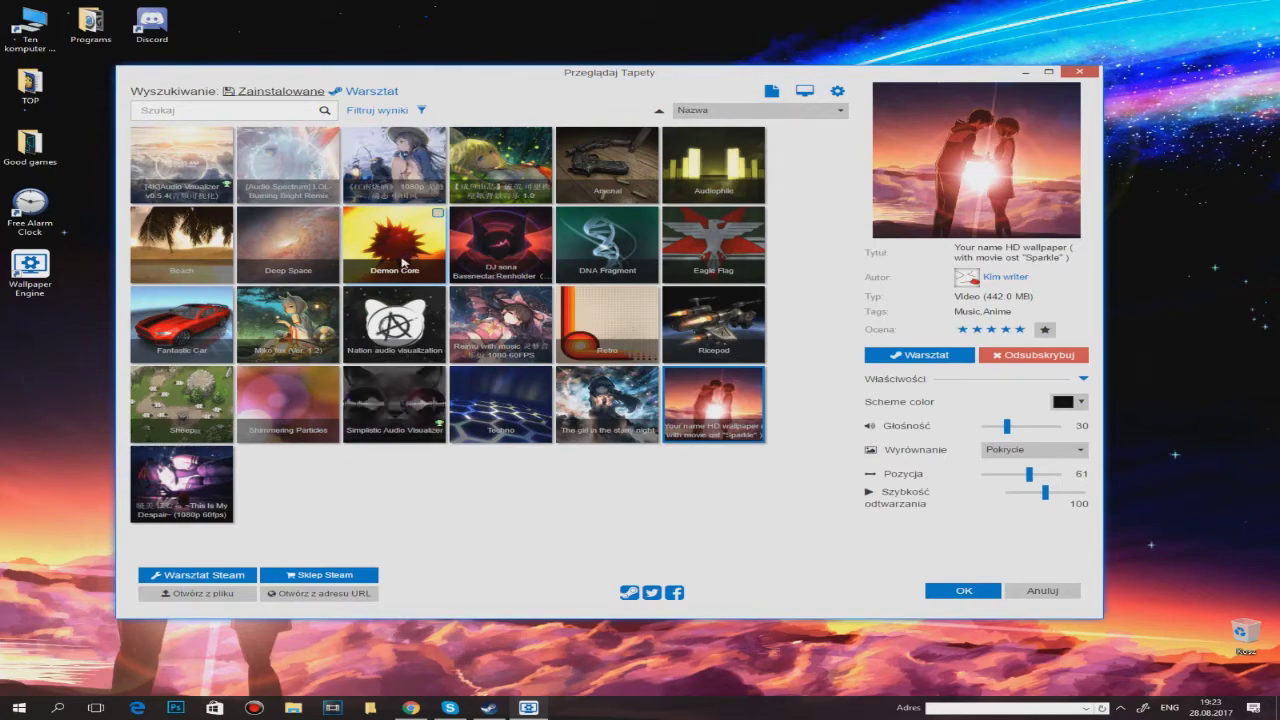
{"action": "mouse_move", "coordinate": [928, 80]}
{"action": "left_mouse_down"}
{"action": "mouse_move", "coordinate": [912, 100]}
{"action": "mouse_move", "coordinate": [900, 376]}
{"action": "mouse_move", "coordinate": [700, 661]}
{"action": "mouse_move", "coordinate": [995, 170]}
{"action": "mouse_move", "coordinate": [940, 91]}
{"action": "left_mouse_up"}
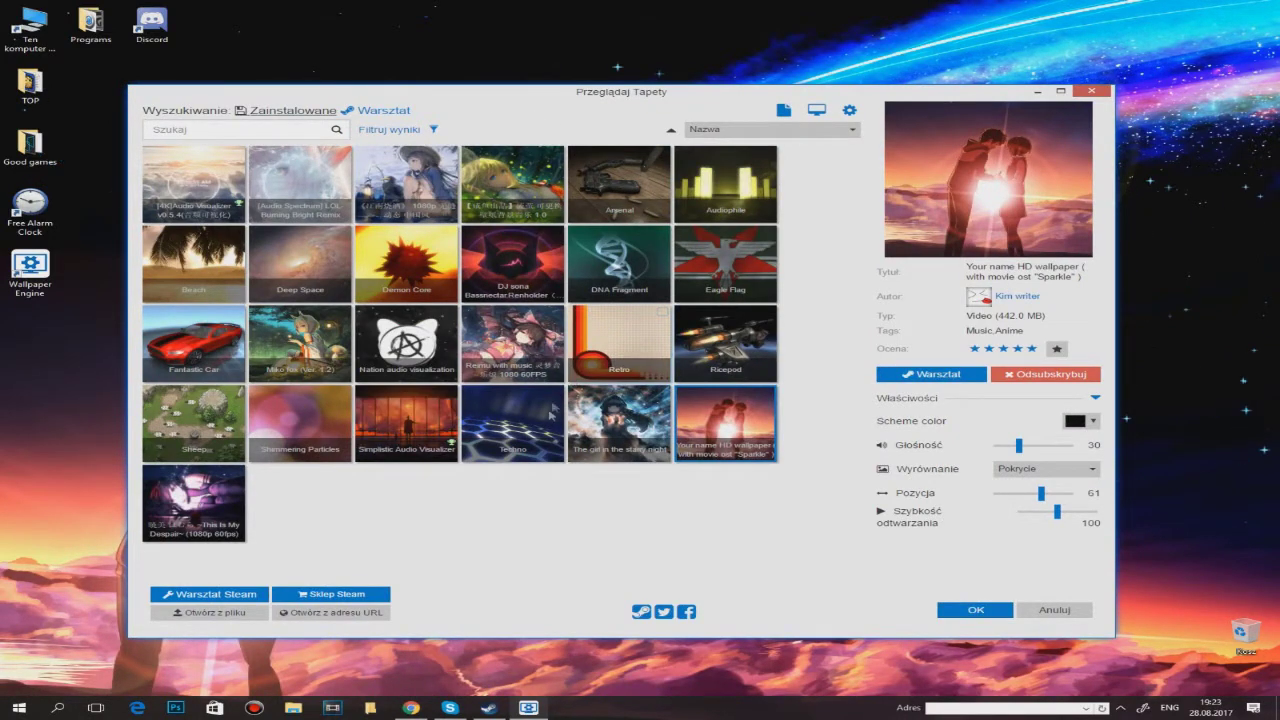
Switch to Chrome, close the post pop-up on the Facebook group page, and shrink and minimize the browser window.
{"action": "mouse_move", "coordinate": [414, 708]}
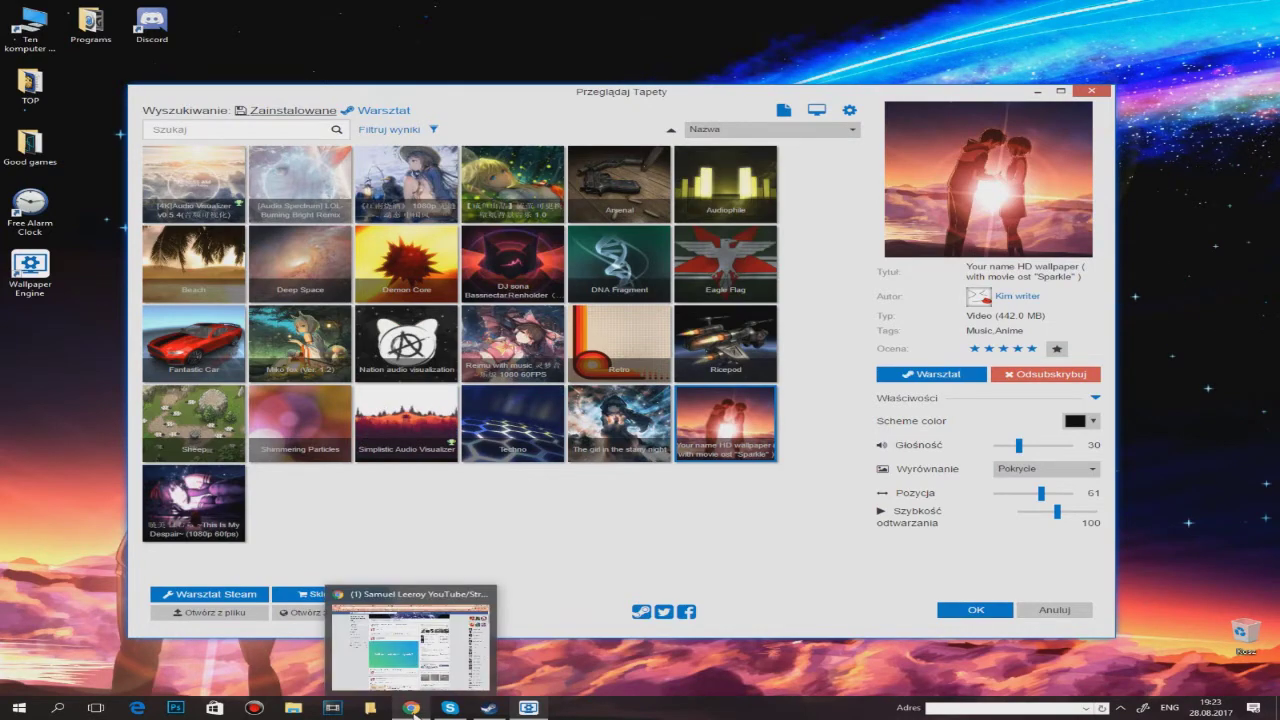
{"action": "left_click", "coordinate": [410, 645]}
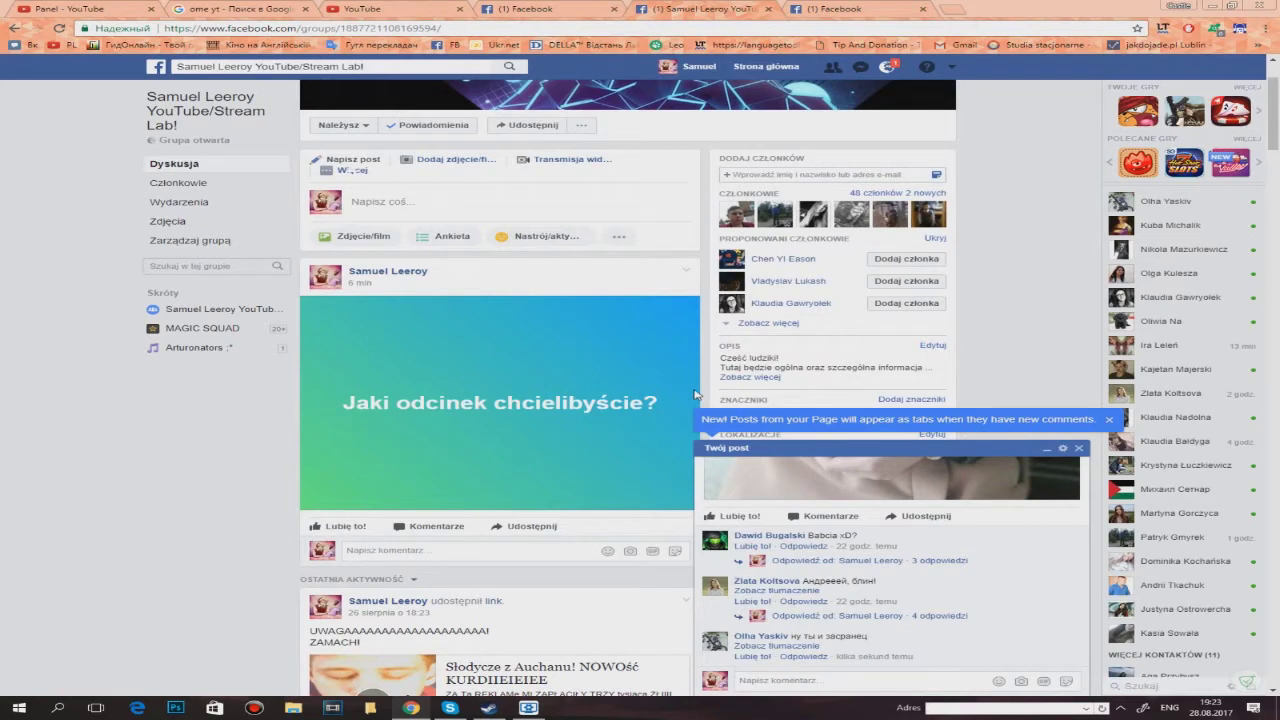
{"action": "left_click", "coordinate": [1078, 448]}
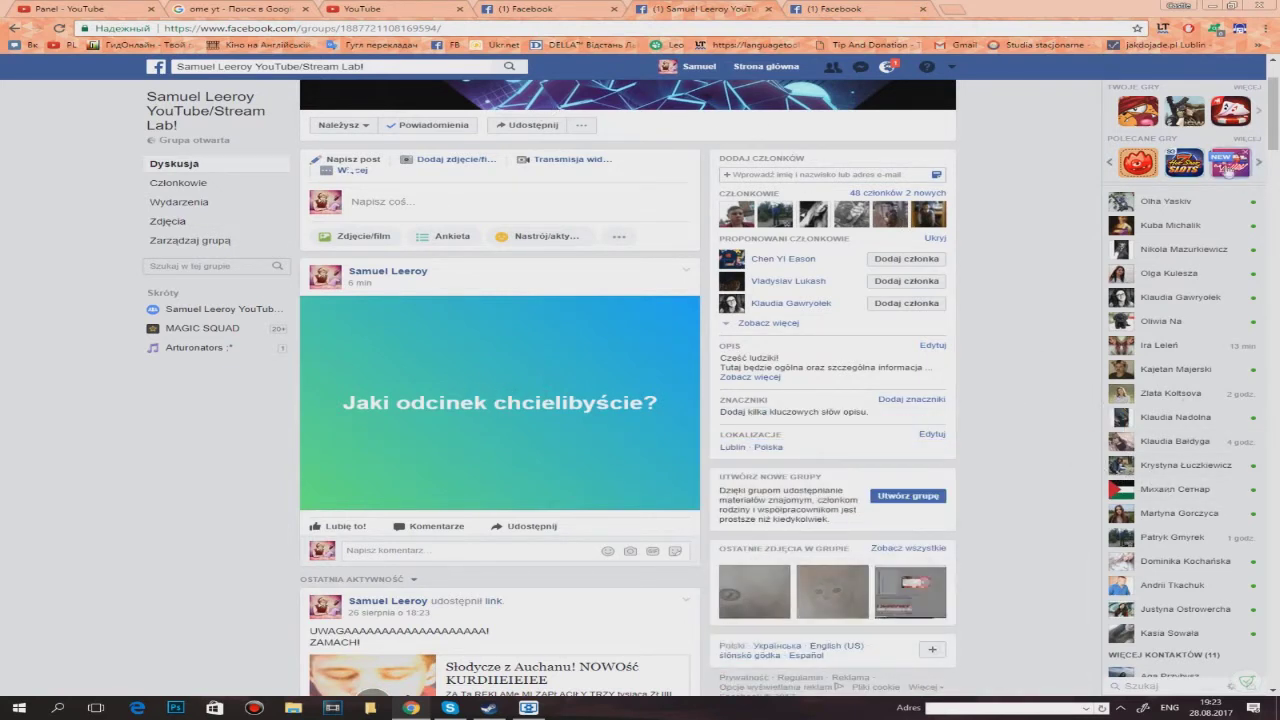
{"action": "left_click", "coordinate": [1234, 8]}
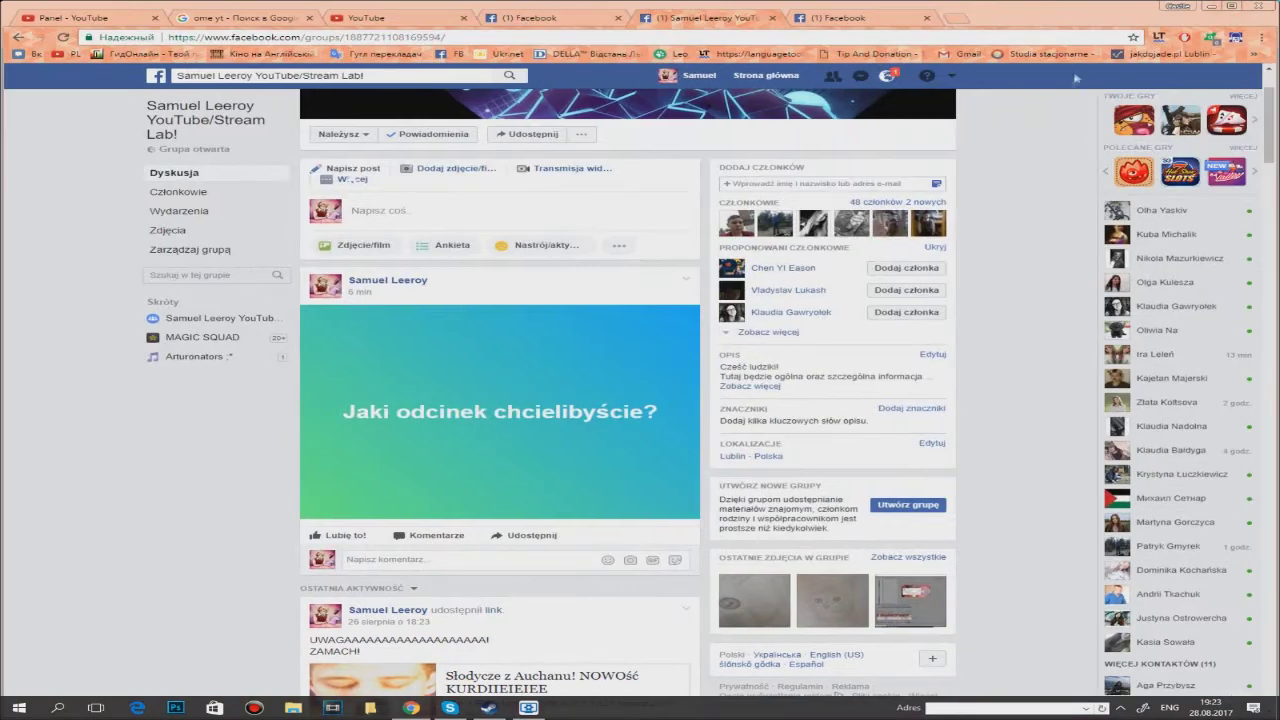
{"action": "left_click_drag", "start_coordinate": [1068, 18], "coordinate": [1050, 194]}
{"action": "left_click", "coordinate": [1047, 201]}
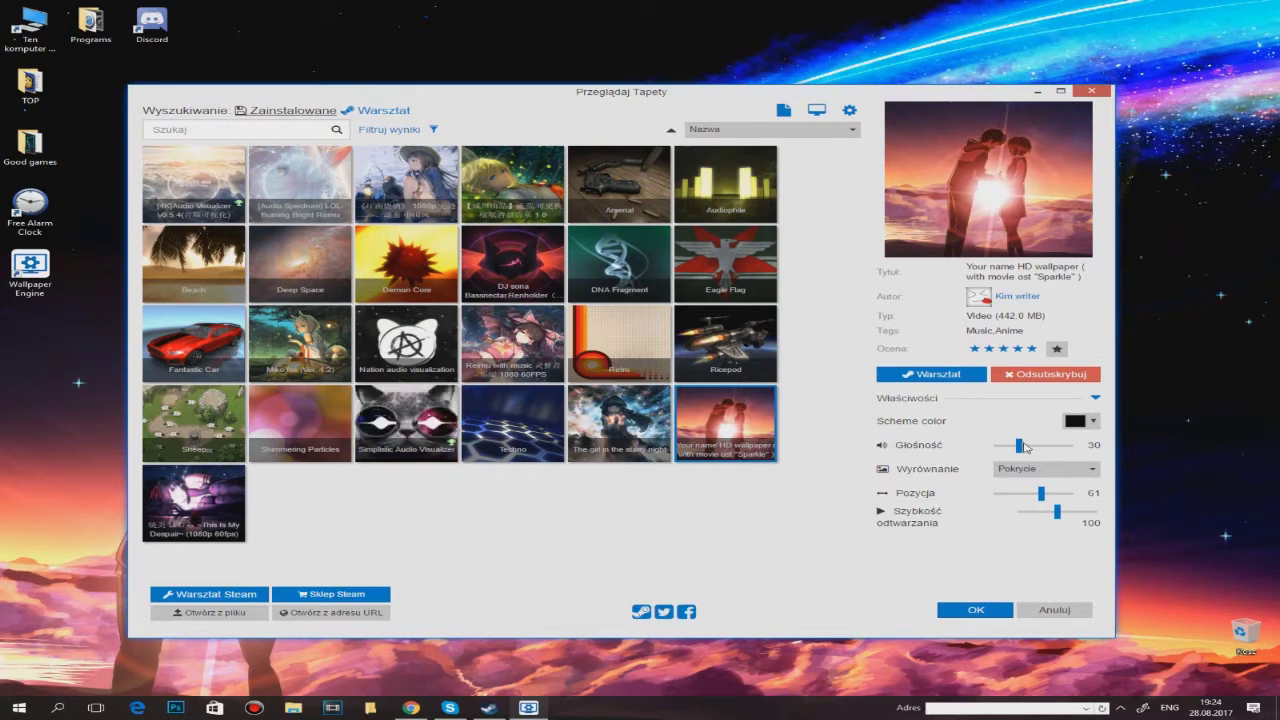
Set the volume (Głośność) of the "Your name HD wallpaper" to 20.
{"action": "left_click_drag", "start_coordinate": [1020, 446], "coordinate": [1010, 453]}
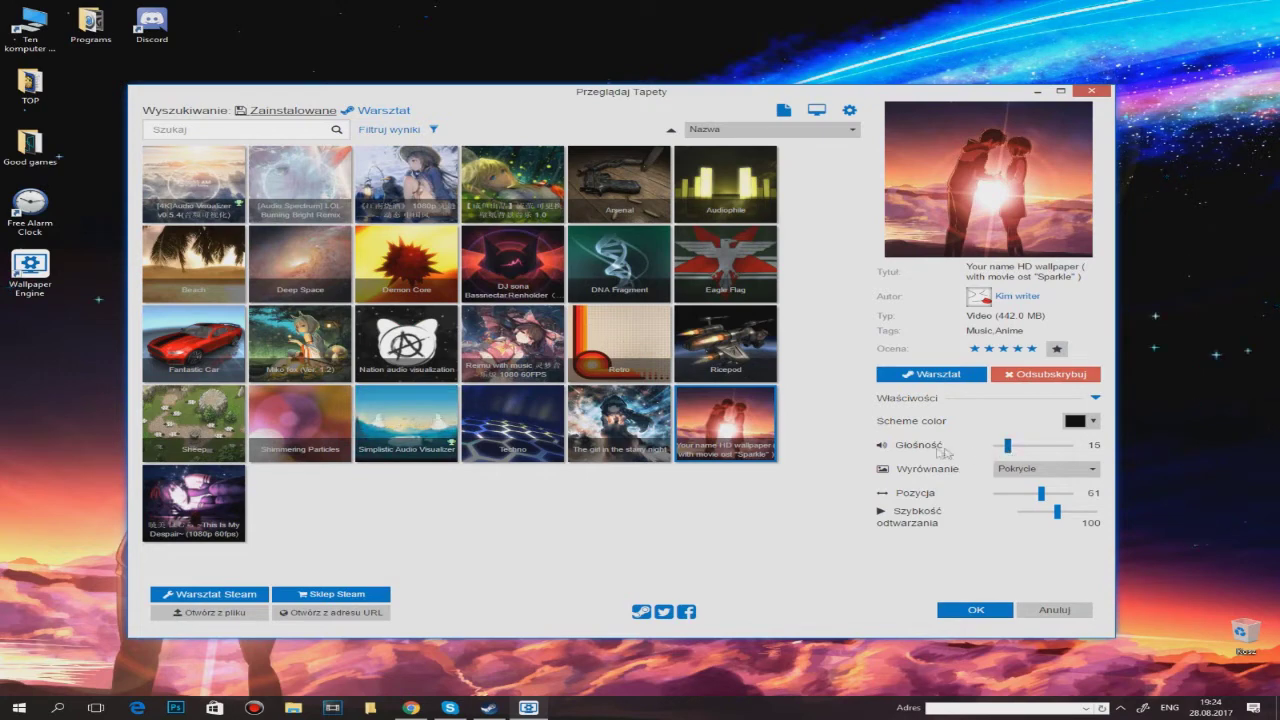
{"action": "mouse_move", "coordinate": [1007, 446]}
{"action": "left_mouse_down"}
{"action": "mouse_move", "coordinate": [1086, 452]}
{"action": "mouse_move", "coordinate": [1008, 455]}
{"action": "left_mouse_up"}
{"action": "left_click_drag", "start_coordinate": [1008, 455], "coordinate": [1012, 450]}
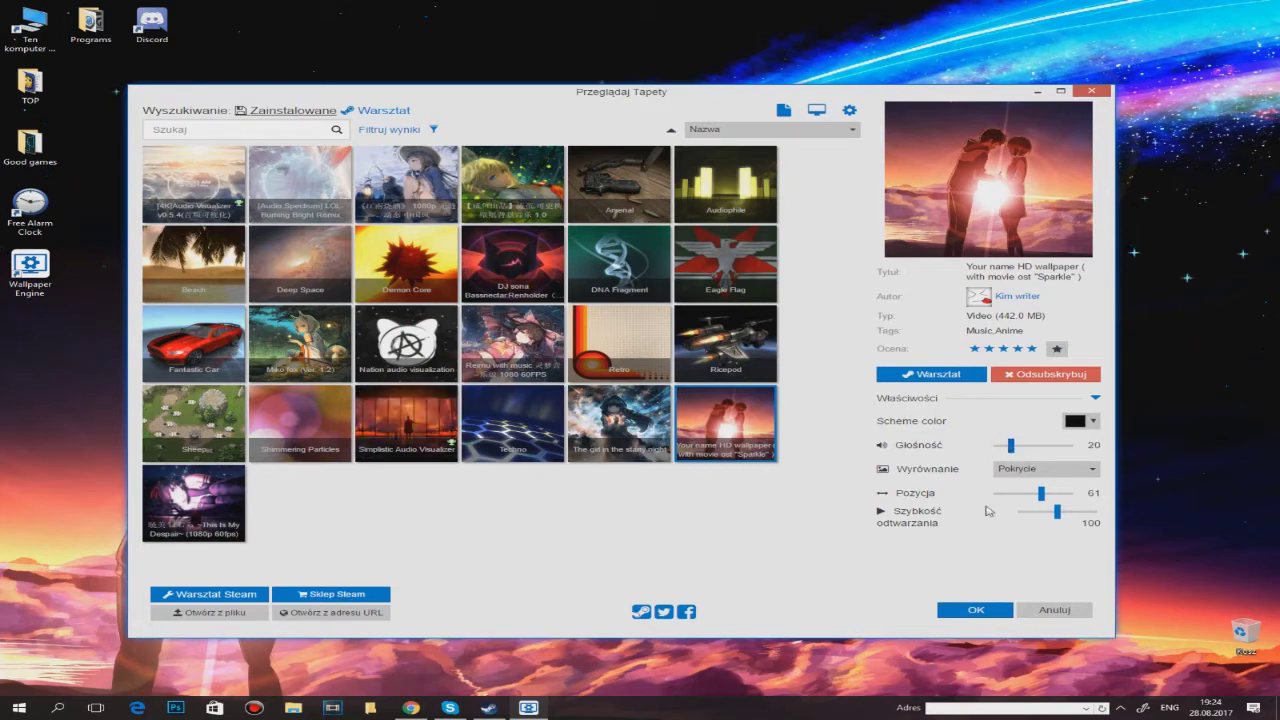
Choose the Pokrycie alignment for the "Your name HD wallpaper" and set its position to 55 and playback speed to 99.
{"action": "left_click", "coordinate": [1027, 469]}
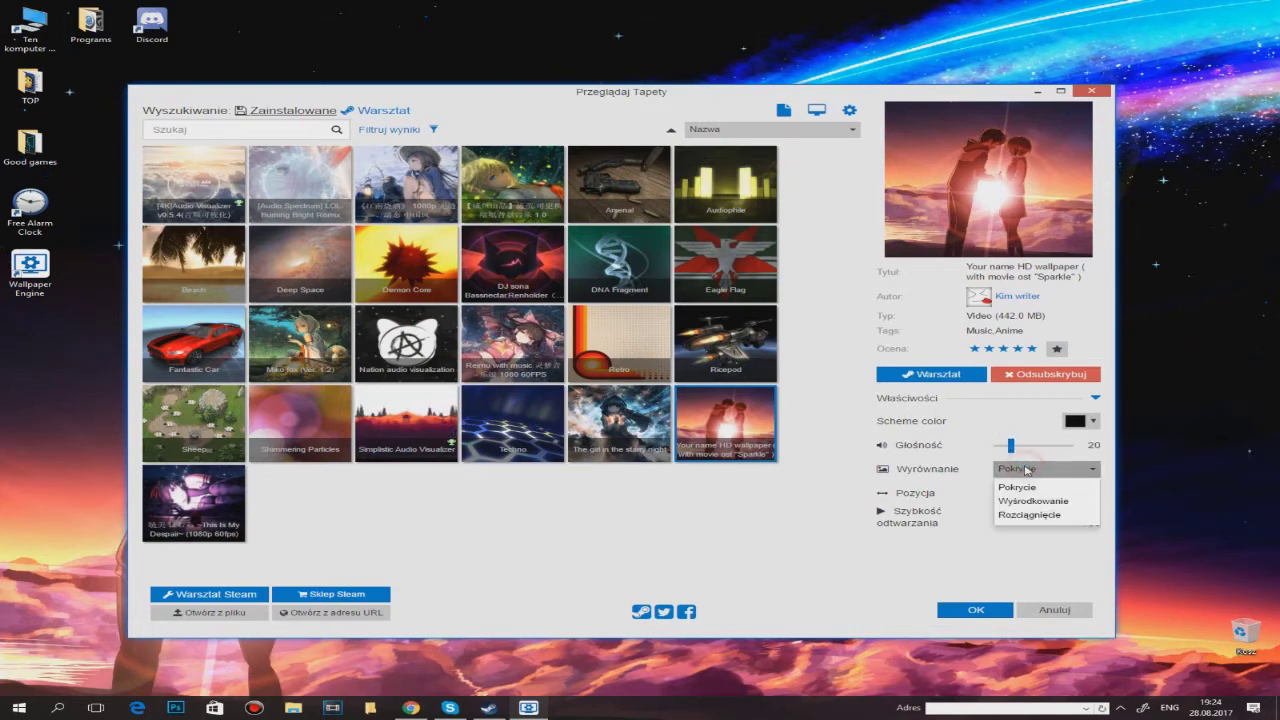
{"action": "left_click", "coordinate": [1017, 487]}
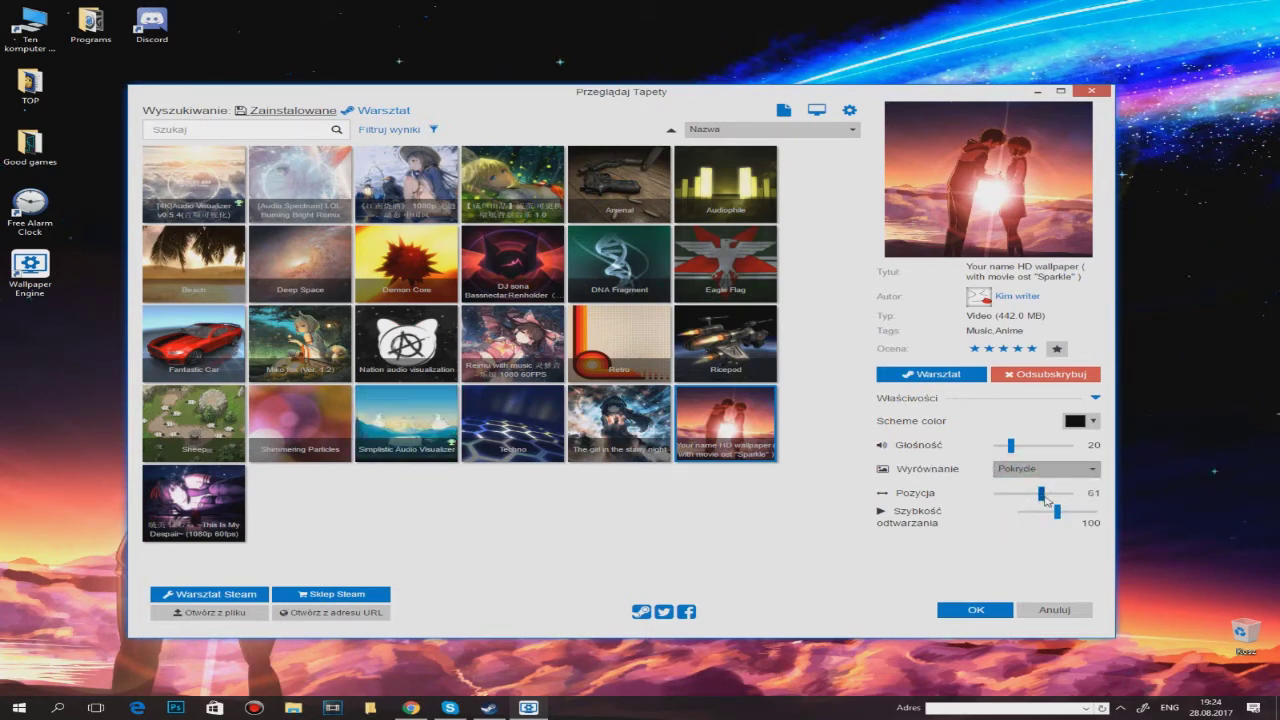
{"action": "left_click_drag", "start_coordinate": [1042, 494], "coordinate": [1090, 512]}
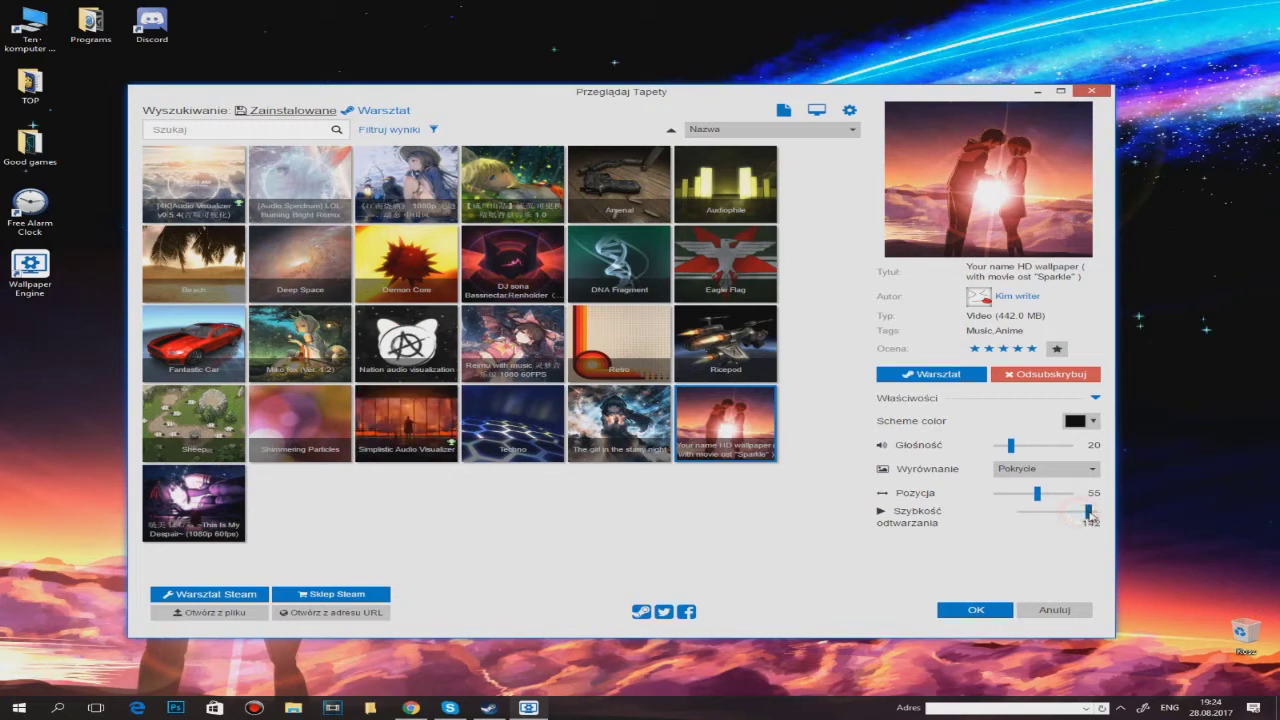
{"action": "left_click_drag", "start_coordinate": [1082, 512], "coordinate": [1063, 514]}
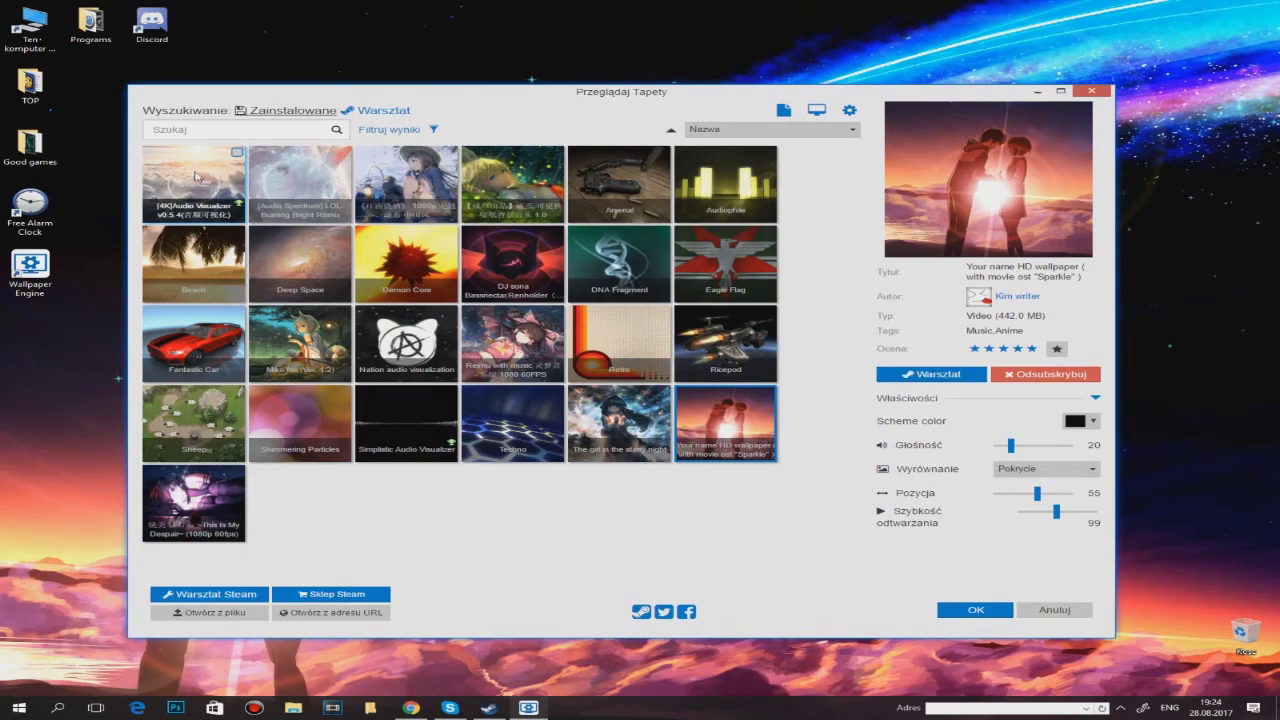
Select the [4K]Audio Visualizer v0.5.4 wallpaper and move the wallpaper browser window slightly down.
{"action": "left_click", "coordinate": [200, 178]}
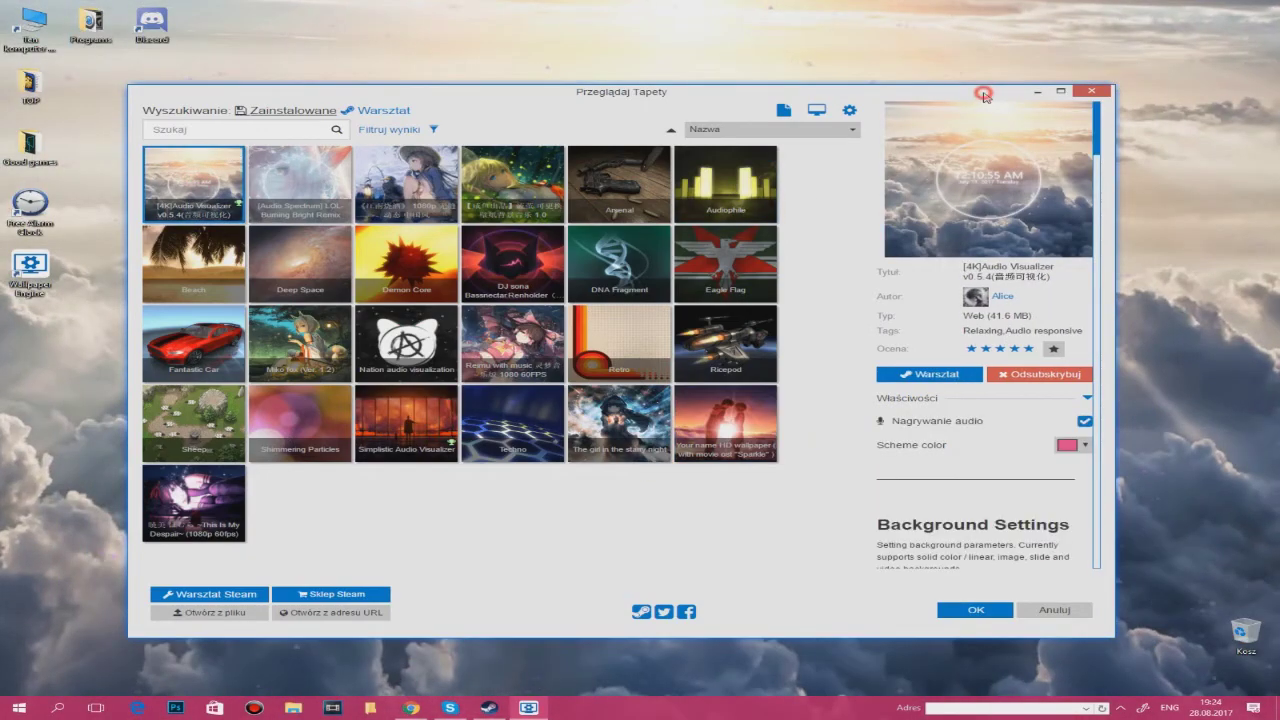
{"action": "left_click", "coordinate": [1092, 90]}
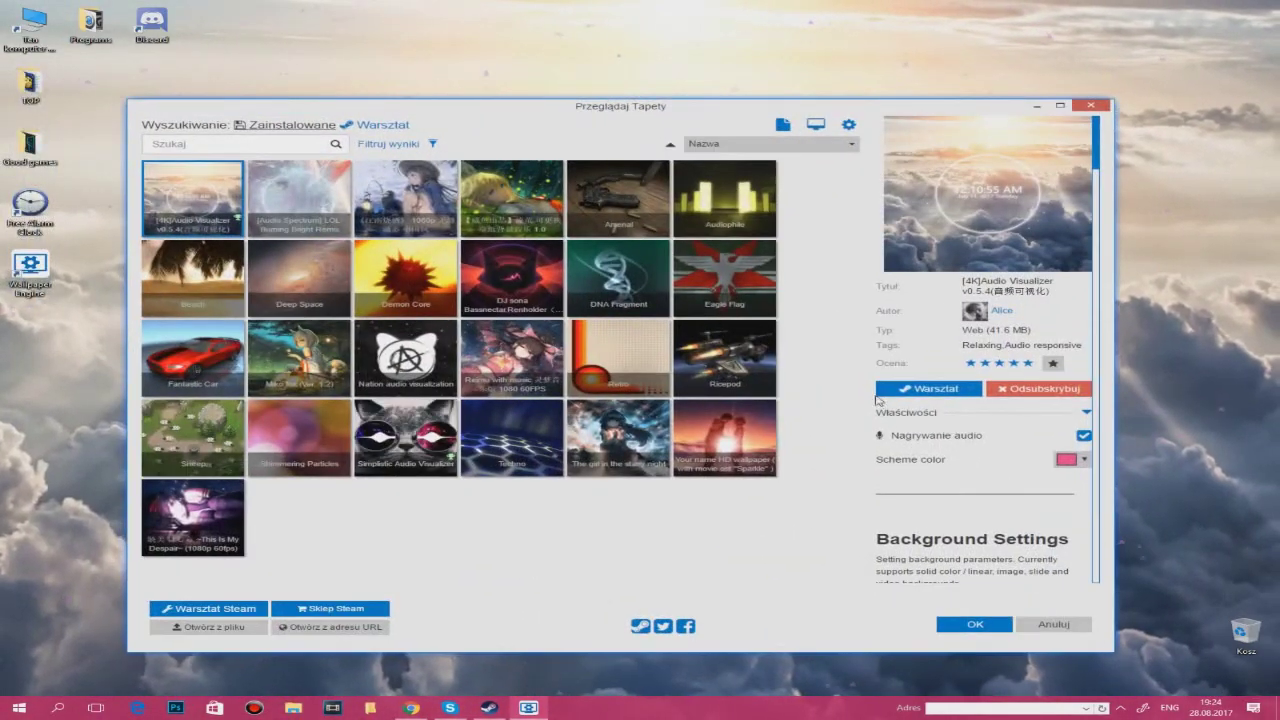
{"action": "left_click", "coordinate": [411, 708]}
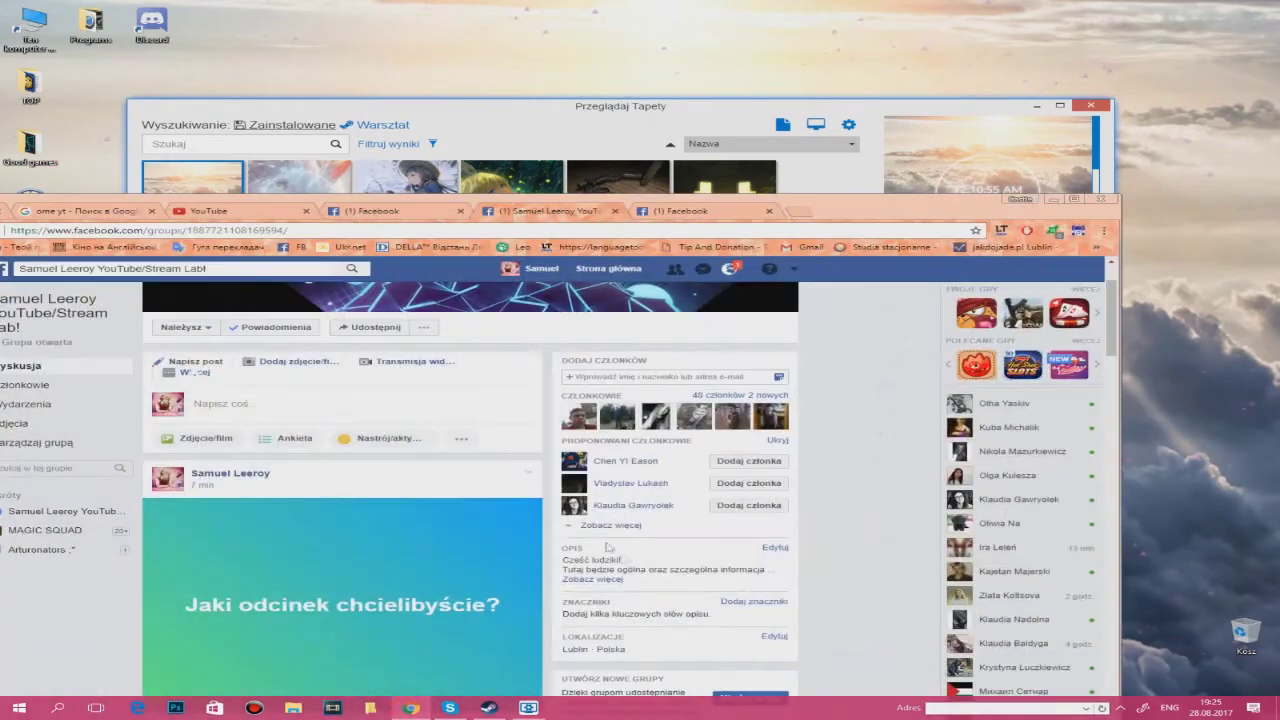
{"action": "left_click", "coordinate": [1050, 201]}
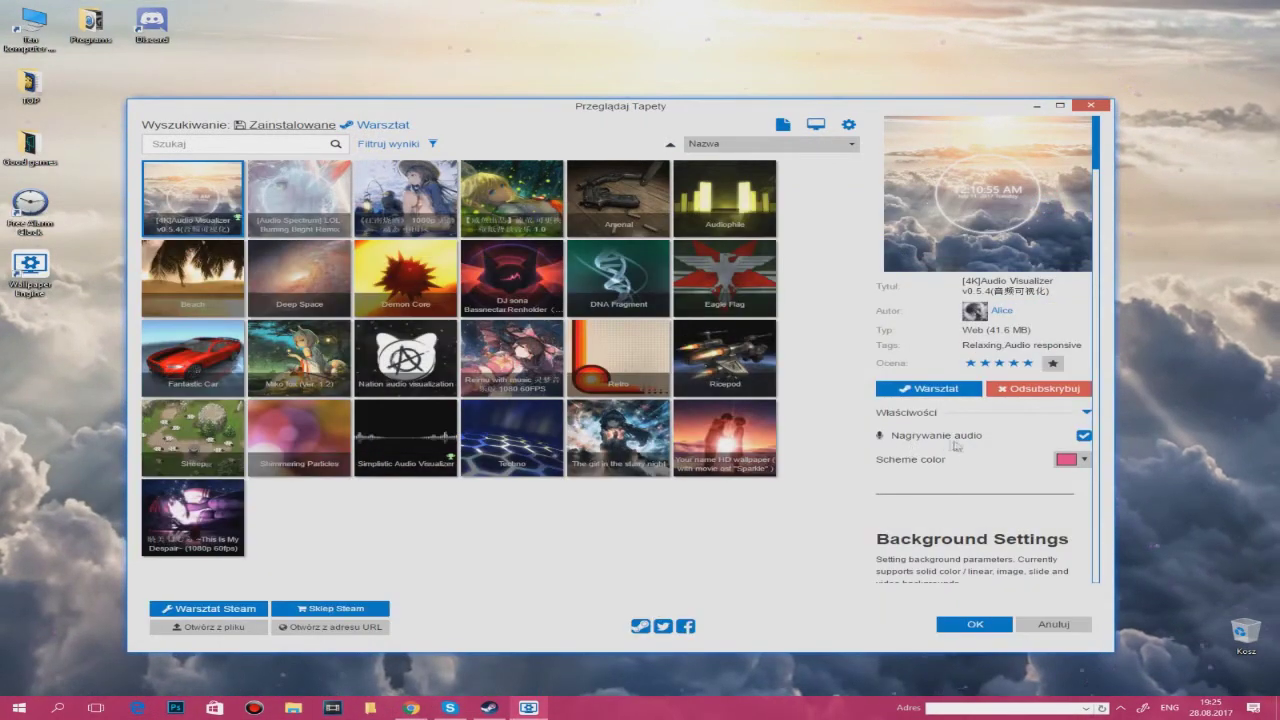
Switch to Chrome, play the track "Perseus" on the VK music page, and minimize both windows to watch the audio visualizer.
{"action": "left_click", "coordinate": [411, 708]}
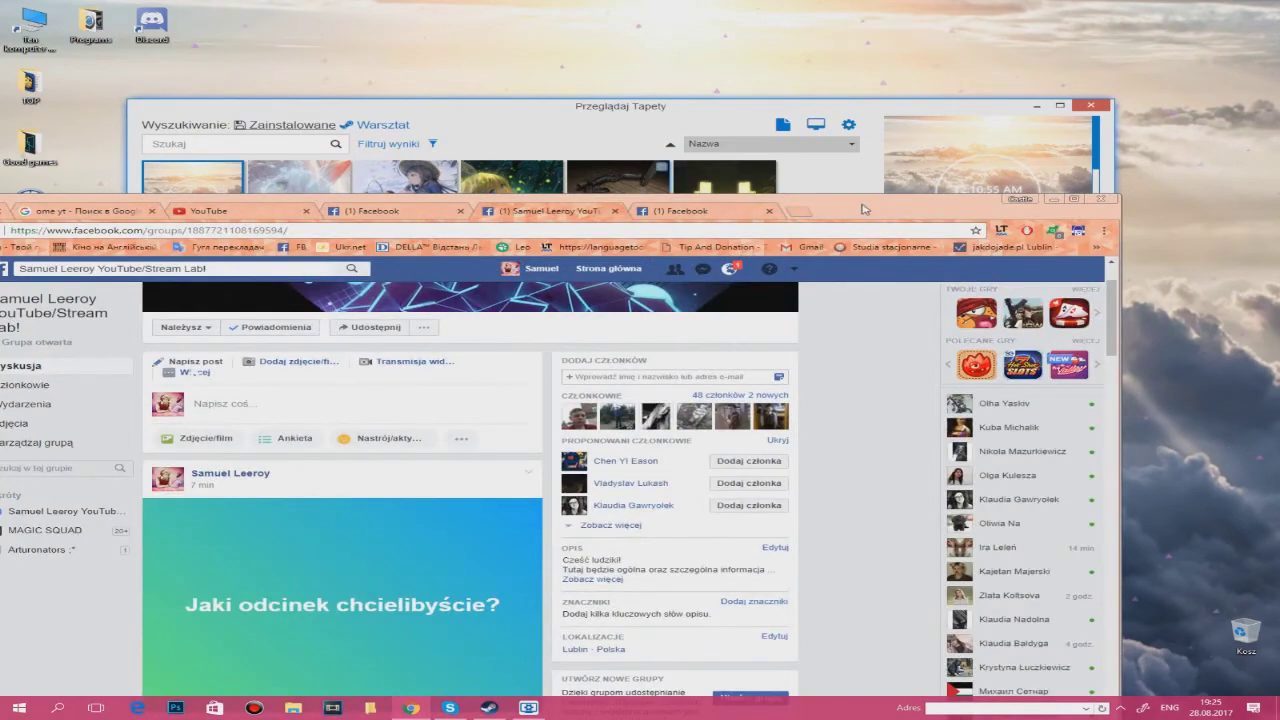
{"action": "left_click_drag", "start_coordinate": [864, 209], "coordinate": [367, 202]}
{"action": "left_click_drag", "start_coordinate": [928, 198], "coordinate": [934, 200]}
{"action": "left_click", "coordinate": [365, 531]}
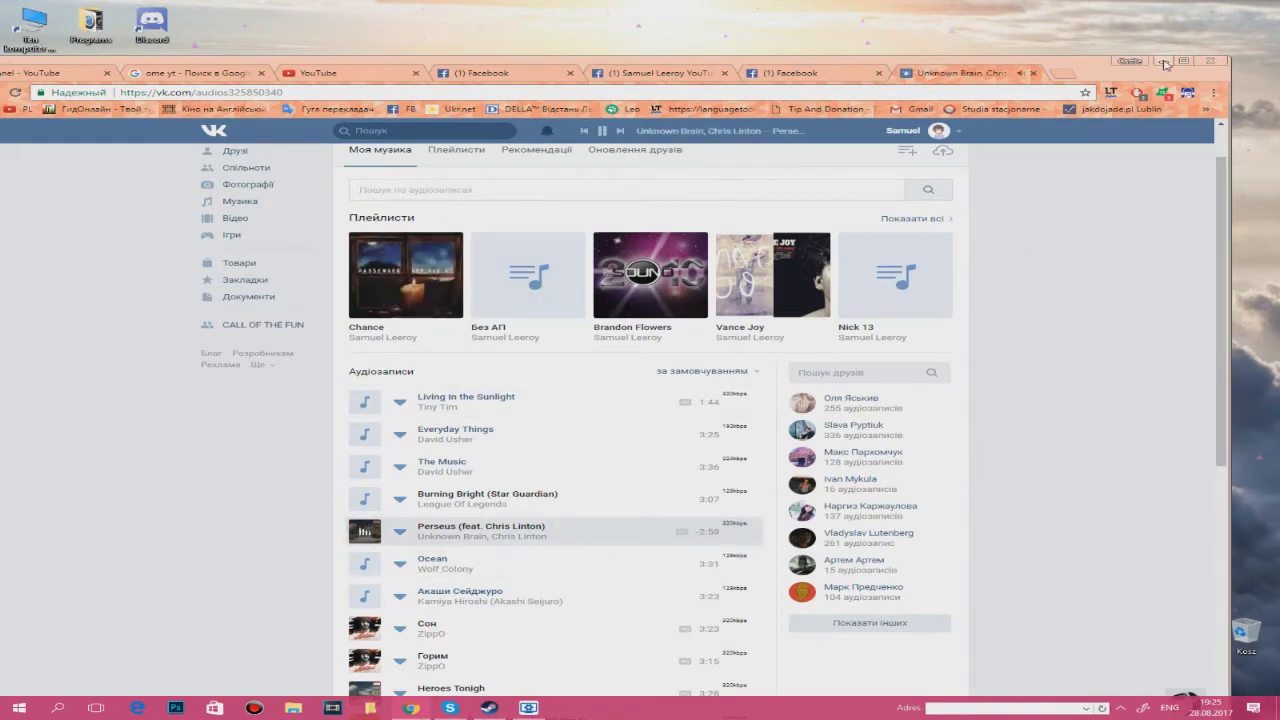
{"action": "scroll", "coordinate": [917, 207], "scroll_direction": "up", "scroll_amount": 1}
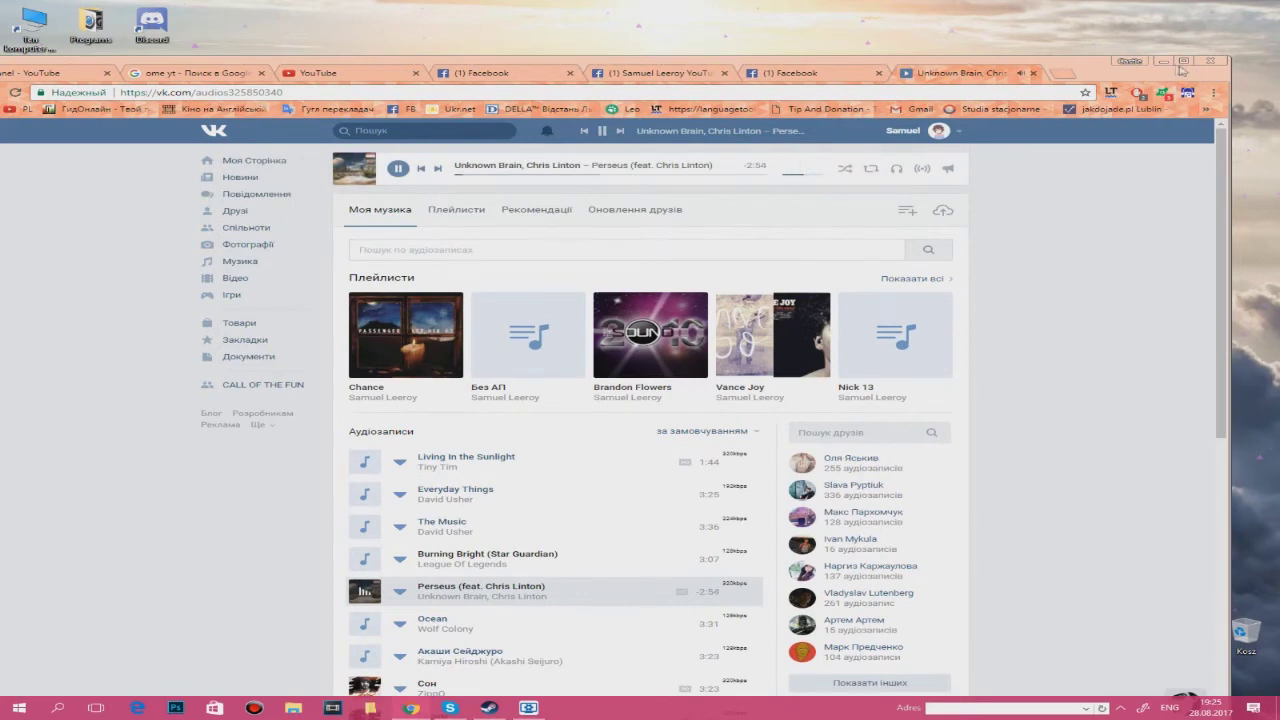
{"action": "left_click", "coordinate": [1208, 60]}
{"action": "left_click", "coordinate": [1035, 107]}
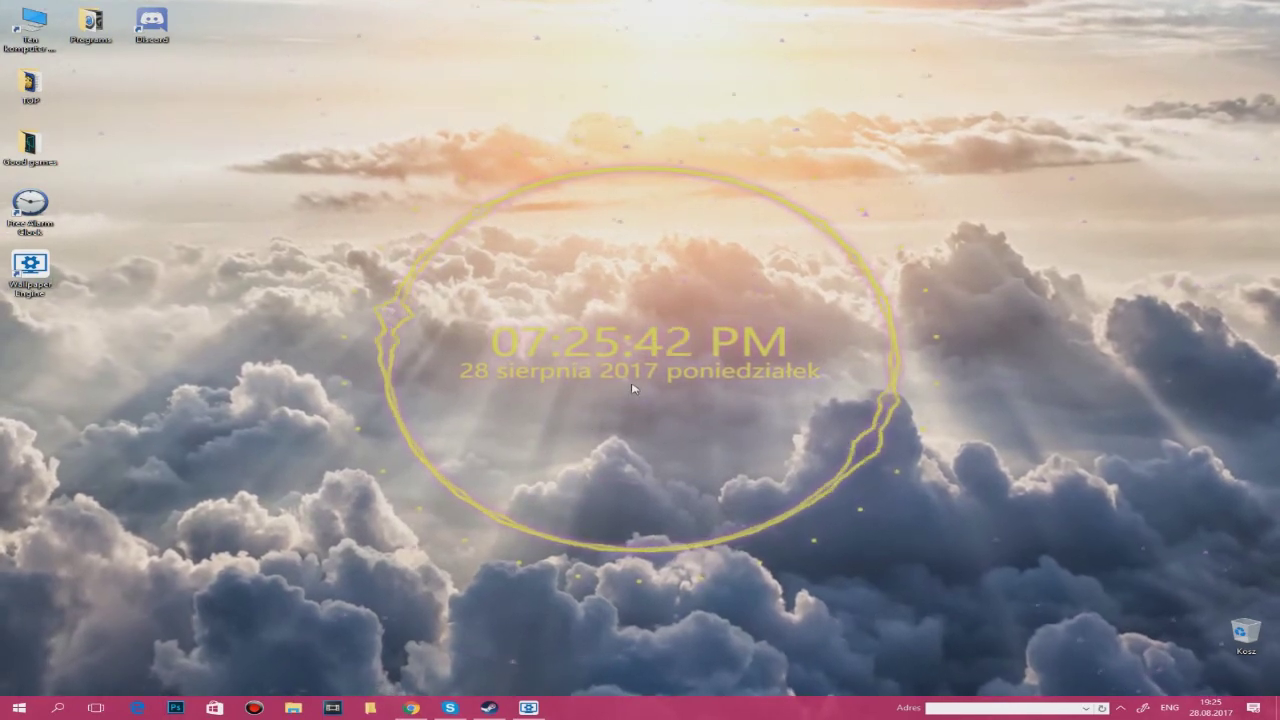
Examine the audio visualizer's global, ring, bars and particle settings in an enlarged window and compare them with the desktop animation.
{"action": "left_click", "coordinate": [536, 710]}
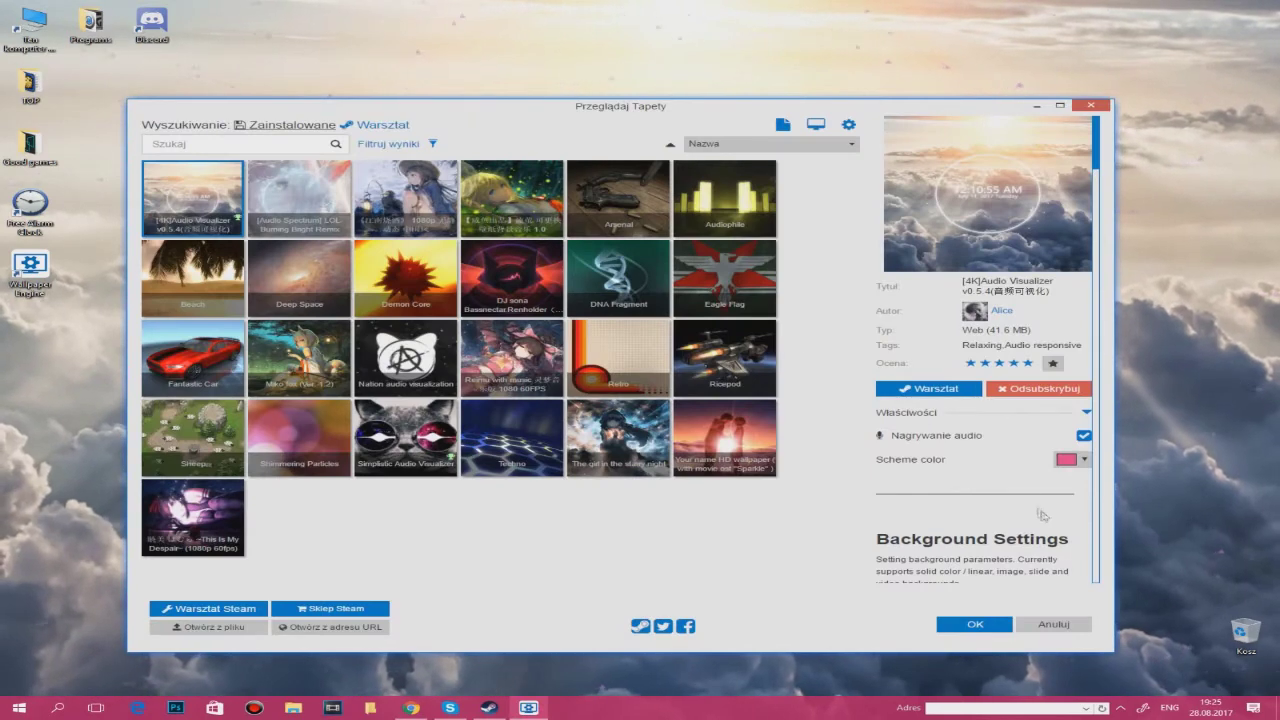
{"action": "left_click_drag", "start_coordinate": [1112, 651], "coordinate": [1131, 670]}
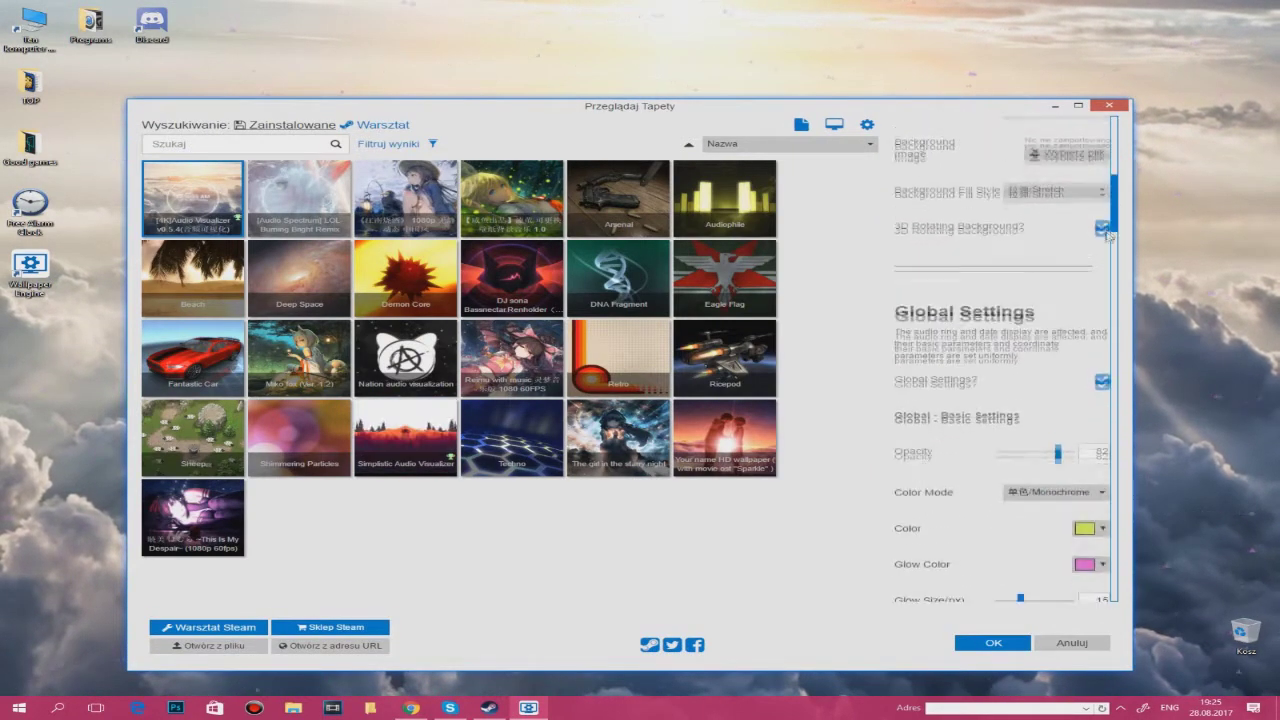
{"action": "left_click_drag", "start_coordinate": [1107, 256], "coordinate": [1107, 268]}
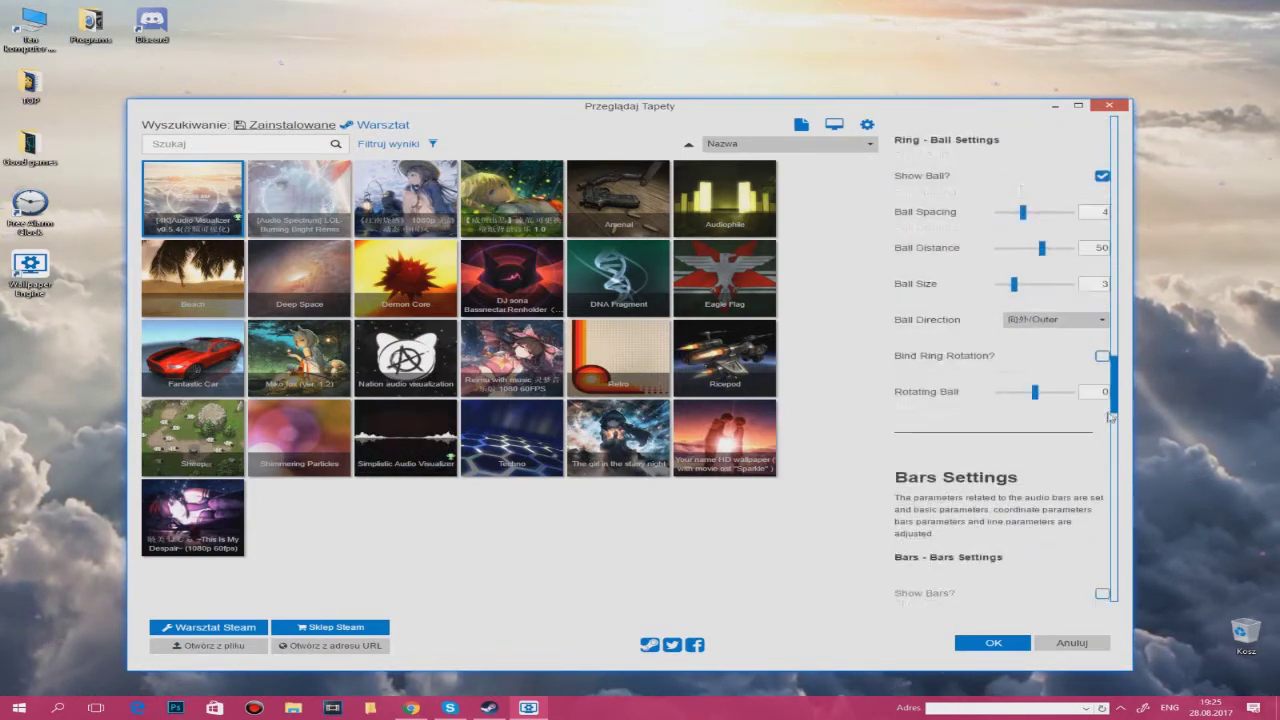
{"action": "left_click_drag", "start_coordinate": [1107, 468], "coordinate": [1105, 487]}
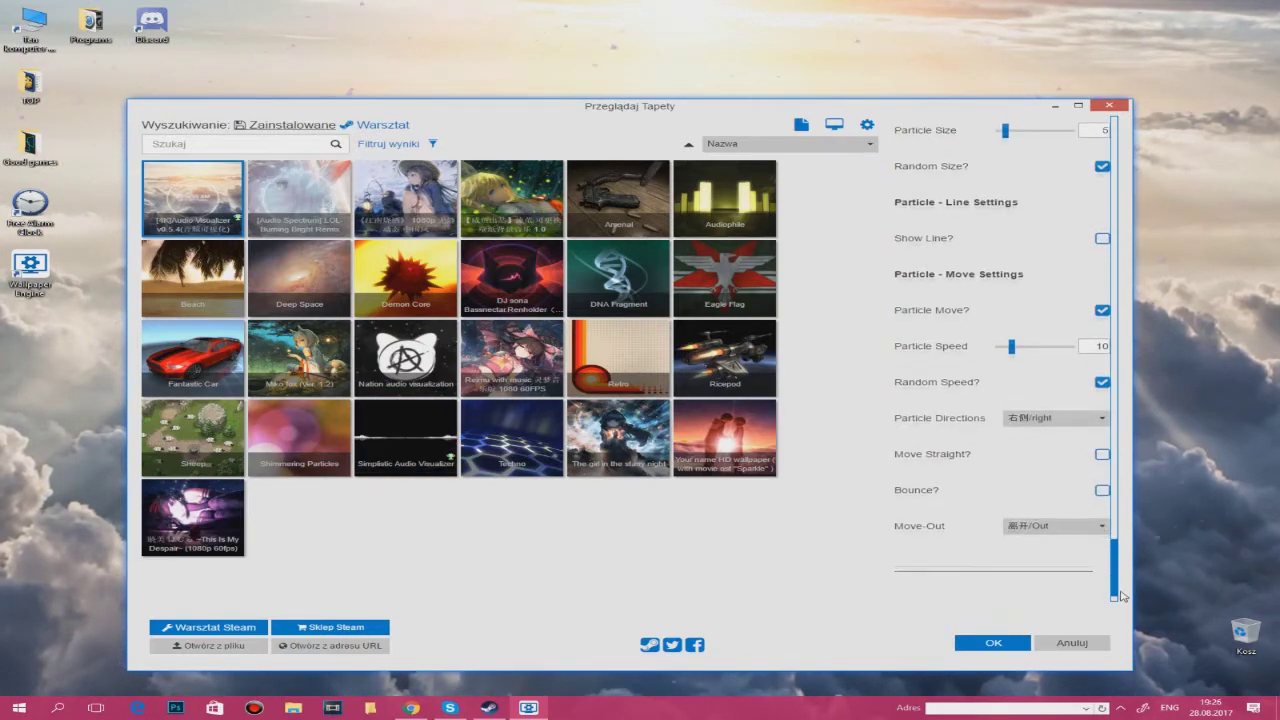
{"action": "left_click_drag", "start_coordinate": [1110, 553], "coordinate": [1078, 474]}
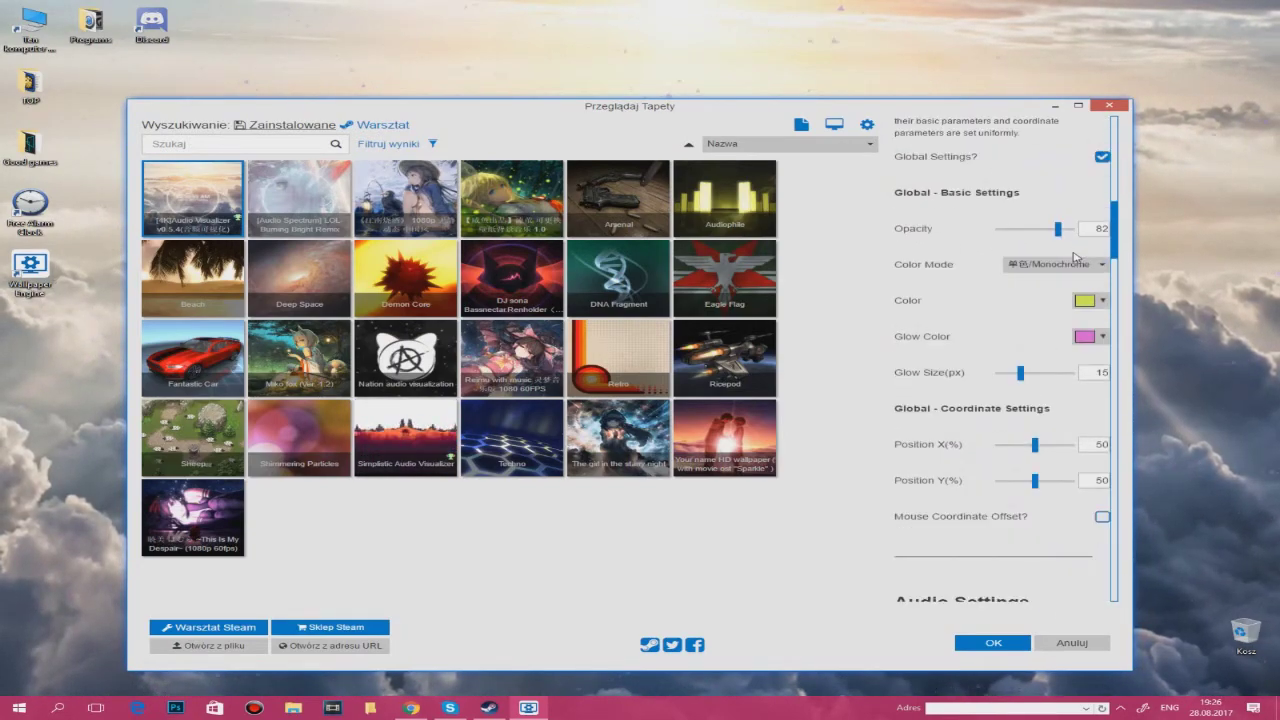
{"action": "left_click_drag", "start_coordinate": [876, 108], "coordinate": [528, 601]}
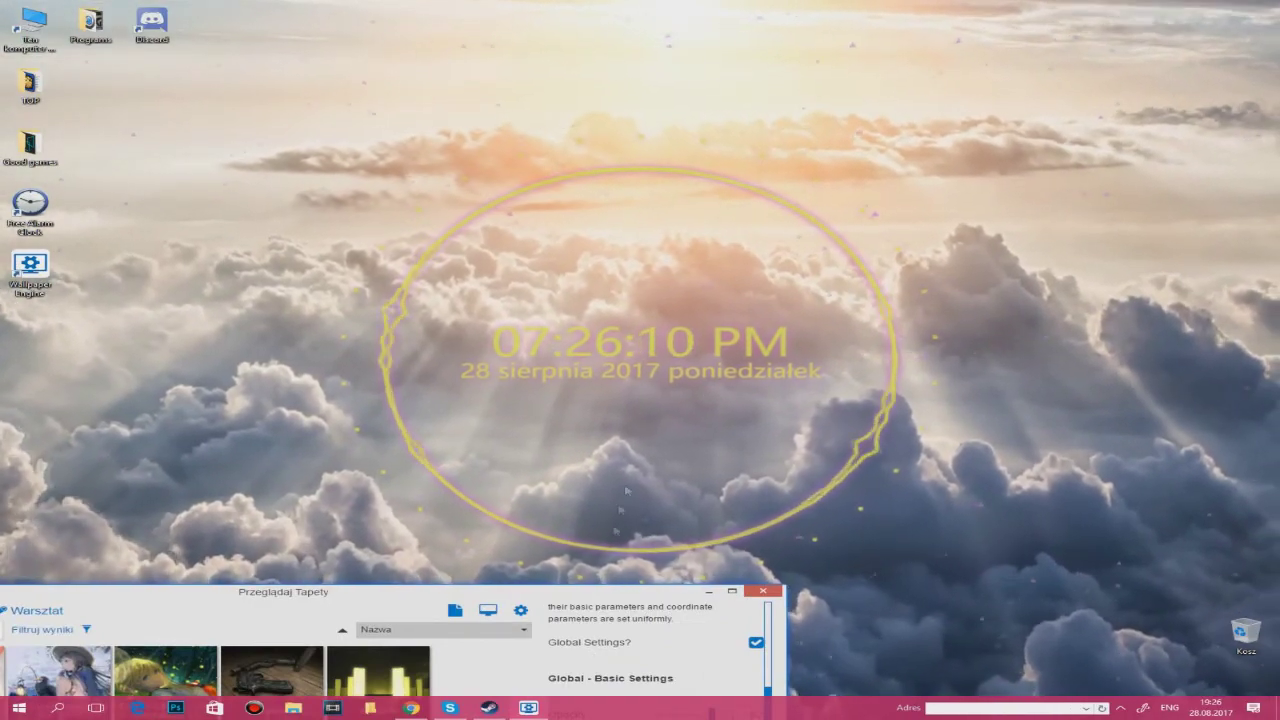
{"action": "left_click_drag", "start_coordinate": [592, 592], "coordinate": [916, 90]}
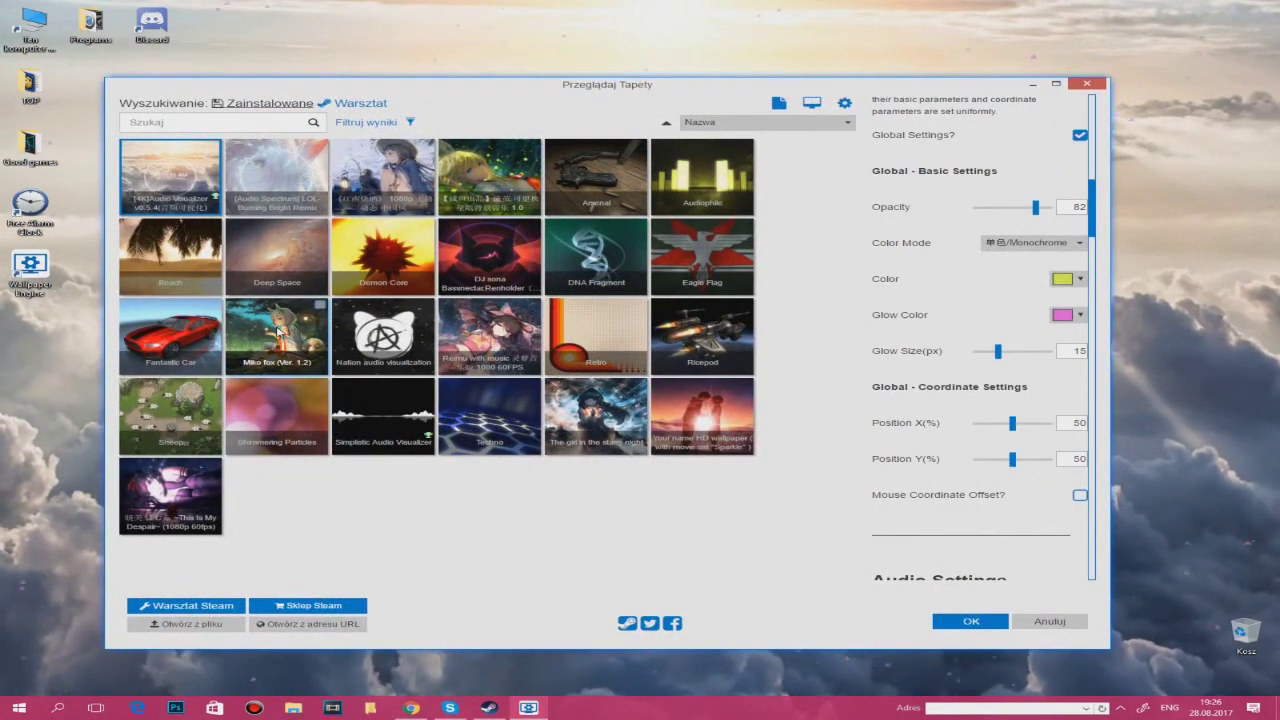
Select the Miko fox (Ver. 1.2) wallpaper and minimize Chrome and the wallpaper browser to view it on the desktop.
{"action": "left_click", "coordinate": [277, 332]}
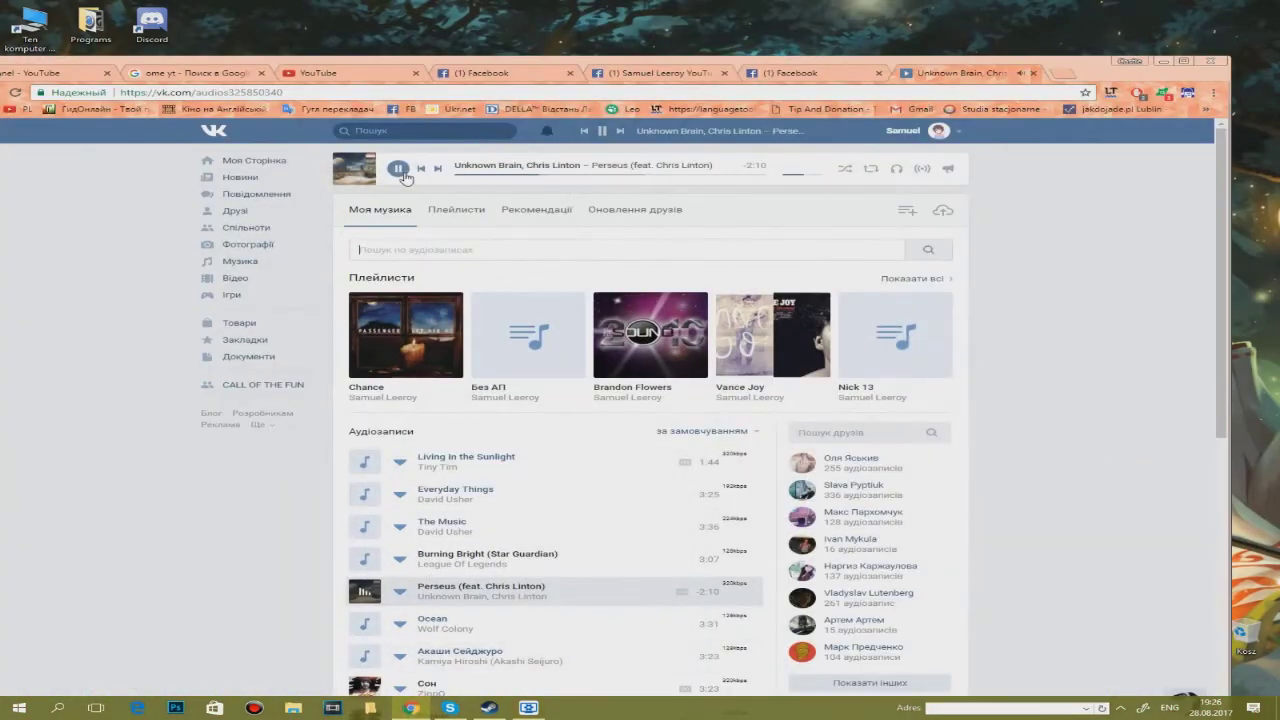
{"action": "left_click", "coordinate": [1163, 61]}
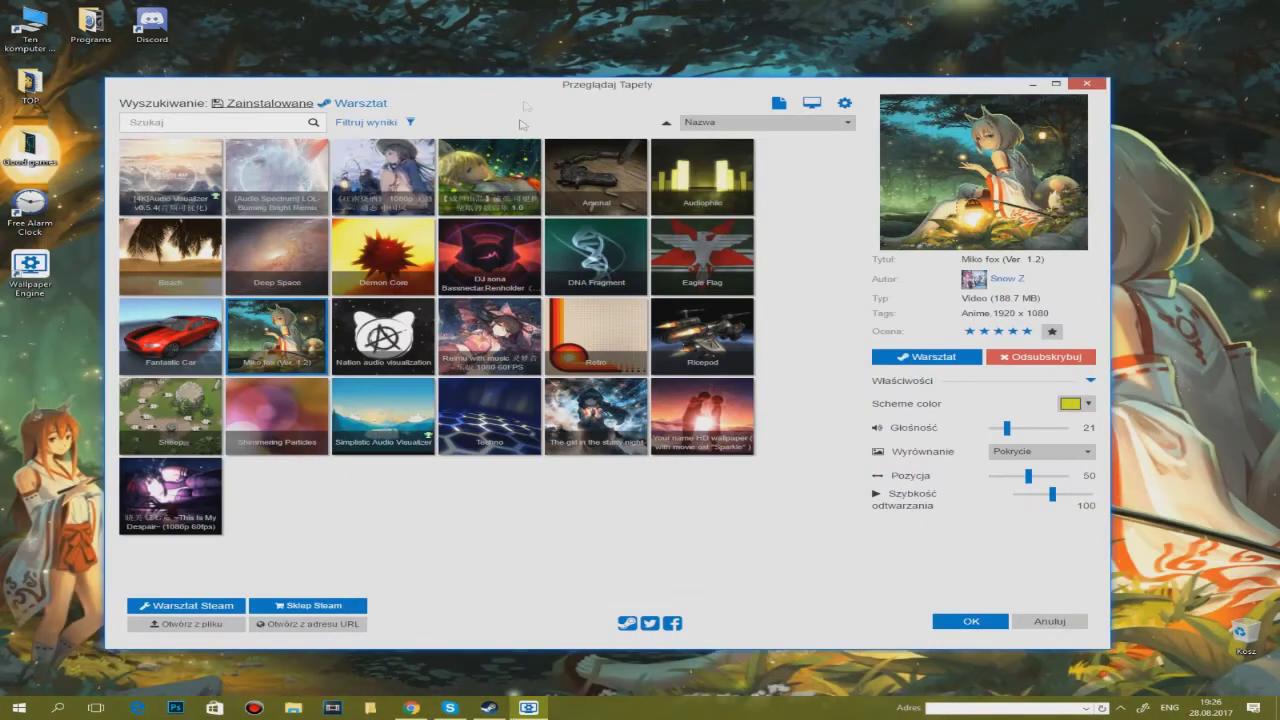
{"action": "left_click", "coordinate": [1034, 84]}
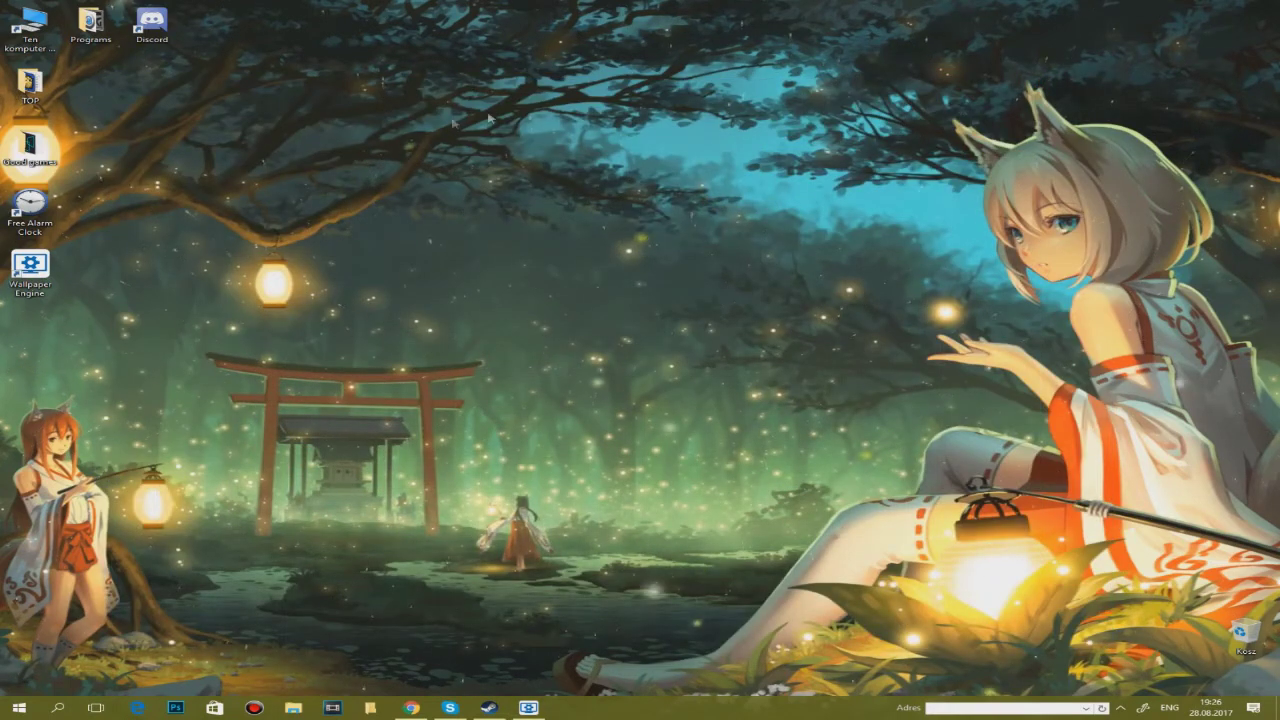